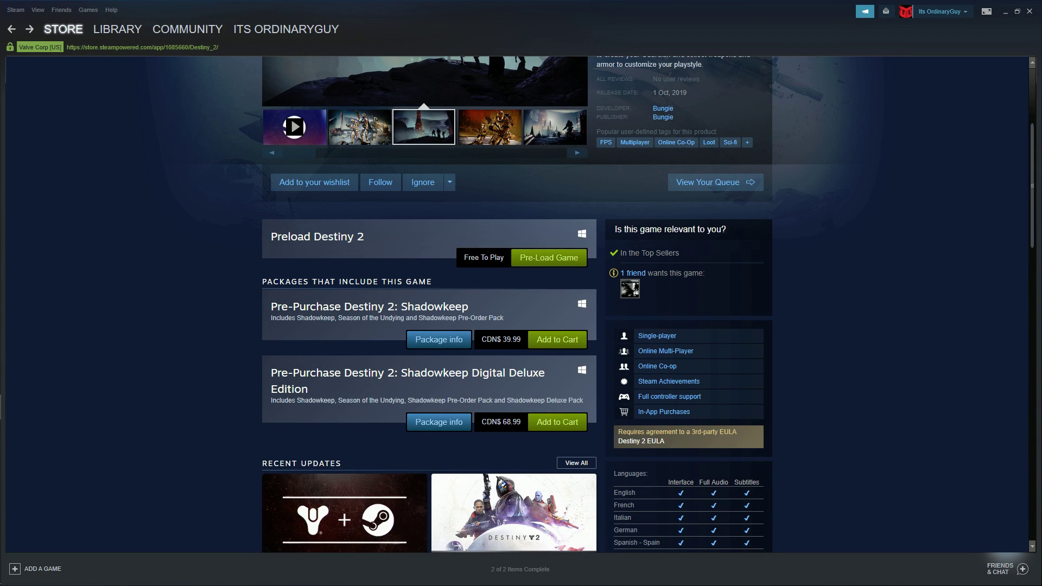
{"action": "scroll", "coordinate": [521, 325], "scroll_direction": "up", "scroll_amount": 3}
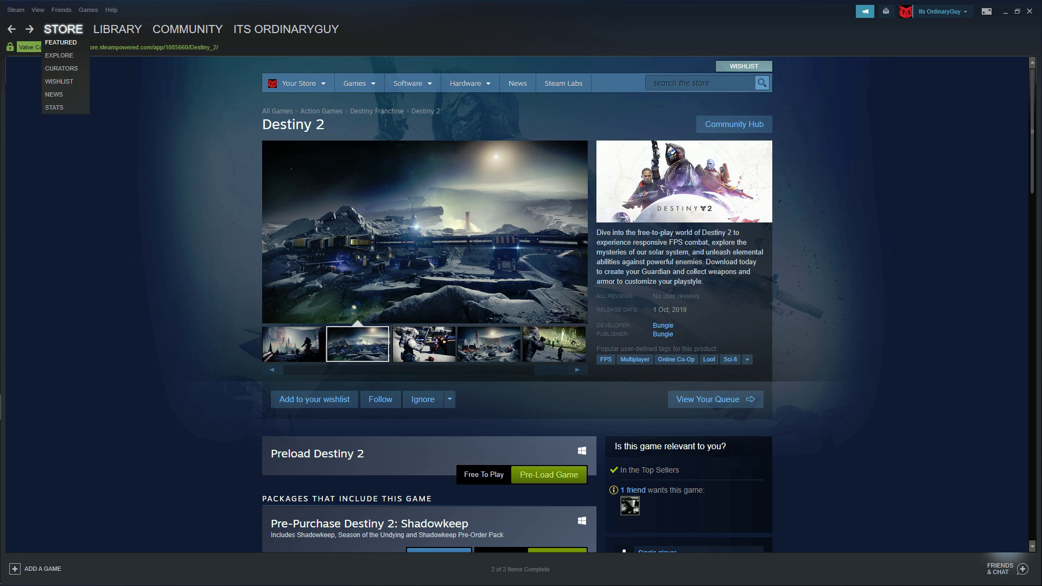
Go to the Steam store's Featured front page
{"action": "left_click", "coordinate": [60, 42]}
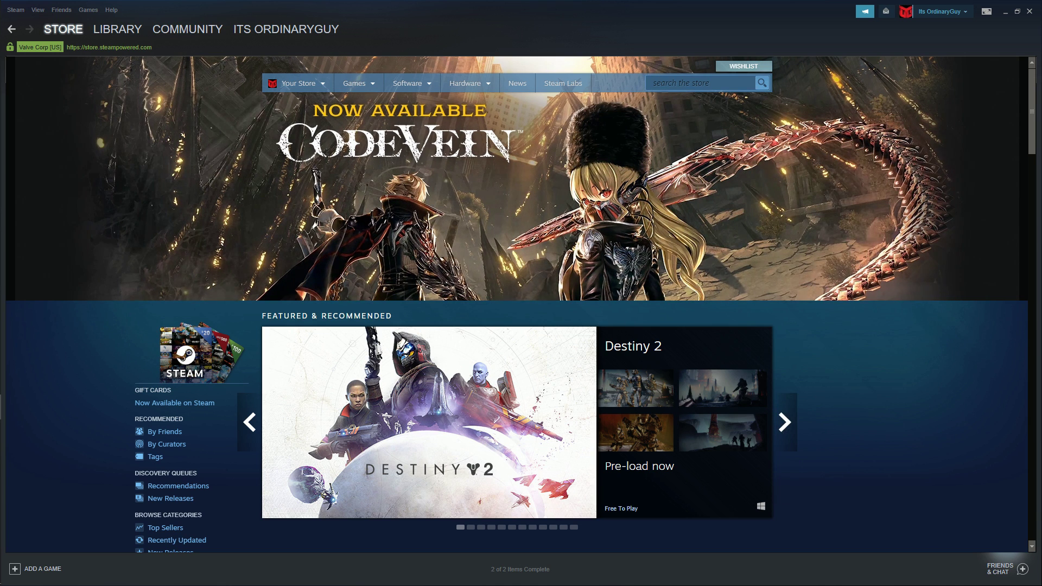
{"action": "type", "text": "des"}
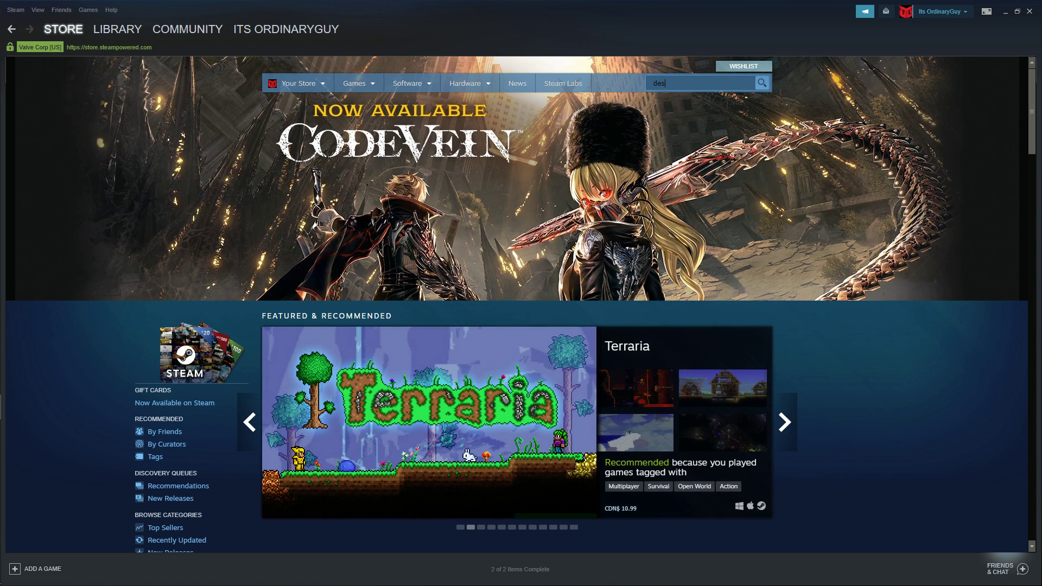
{"action": "type", "text": "tiny 2"}
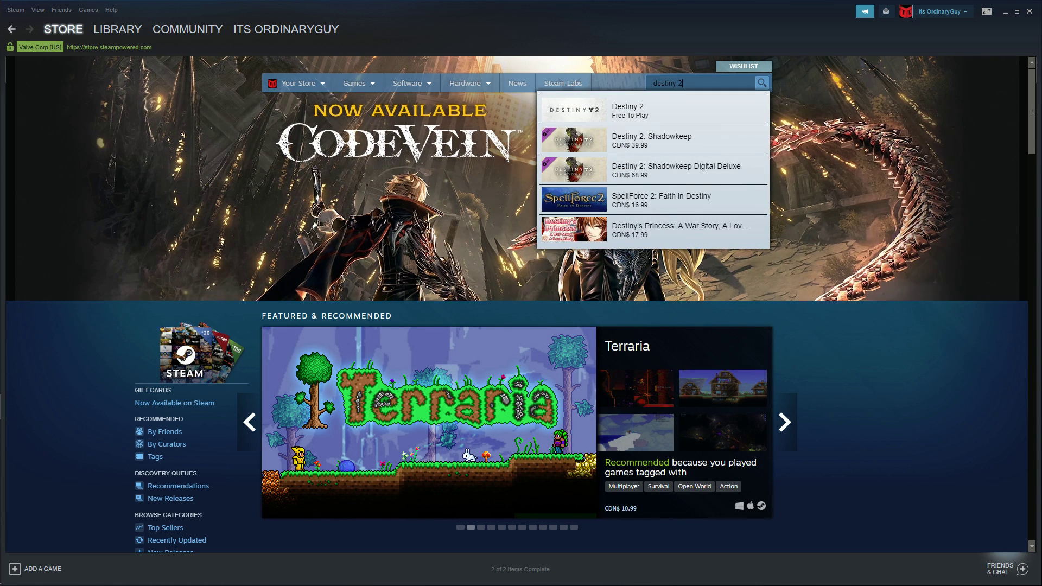
Open the Destiny 2 store page from the 'destiny 2' search suggestion
{"action": "key", "text": "Down"}
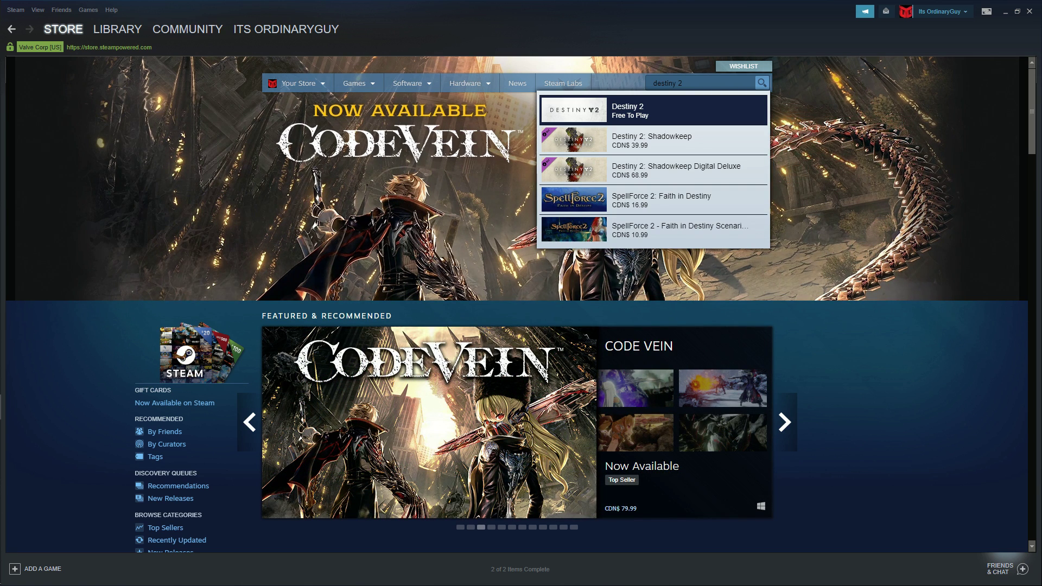
{"action": "key", "text": "Return"}
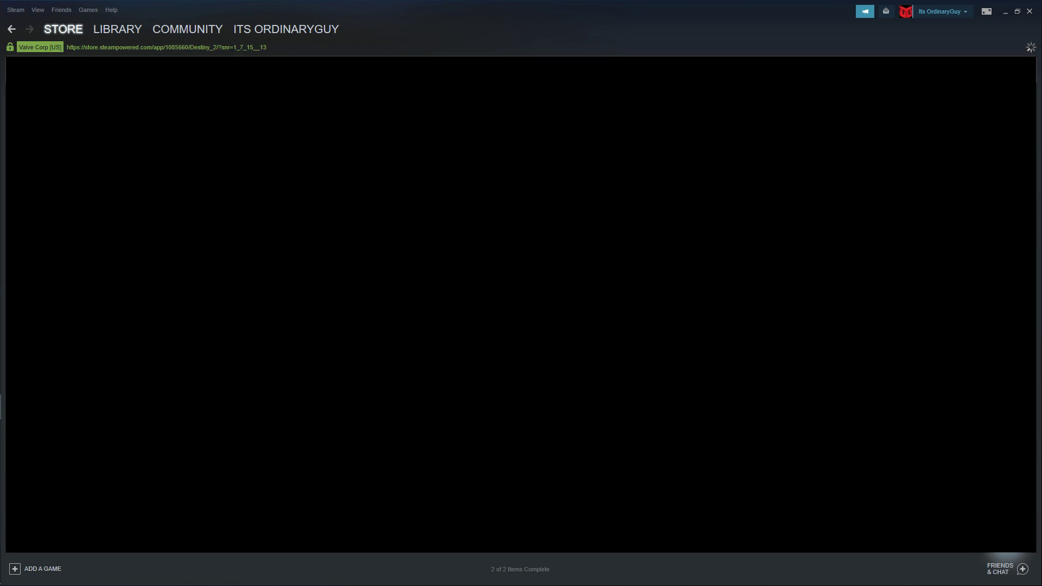
{"action": "scroll", "coordinate": [521, 305], "scroll_direction": "down", "scroll_amount": 2}
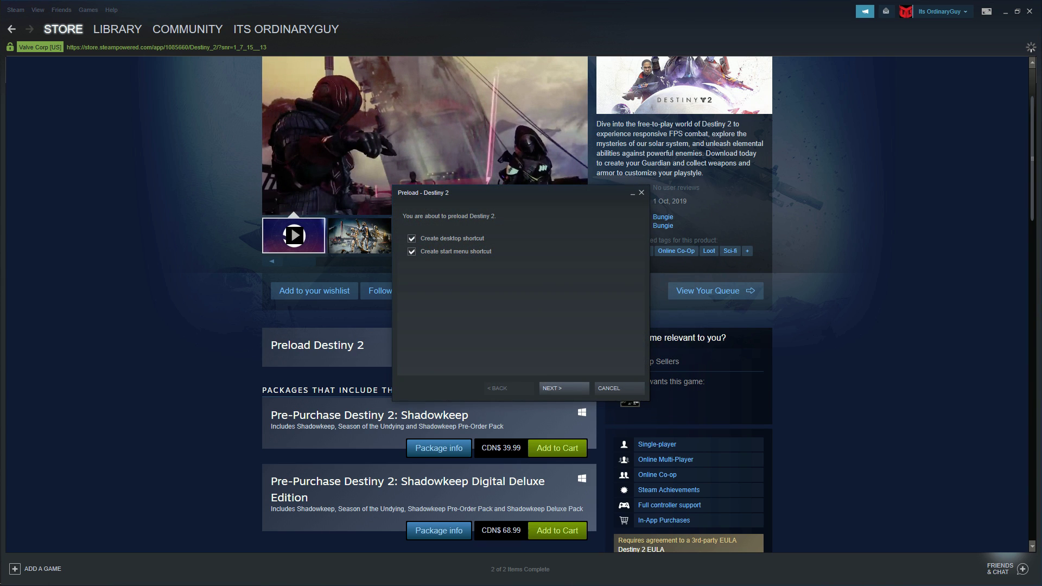
Keep both shortcut options and accept the Destiny 2 EULA to begin preparing files
{"action": "key", "text": "Return"}
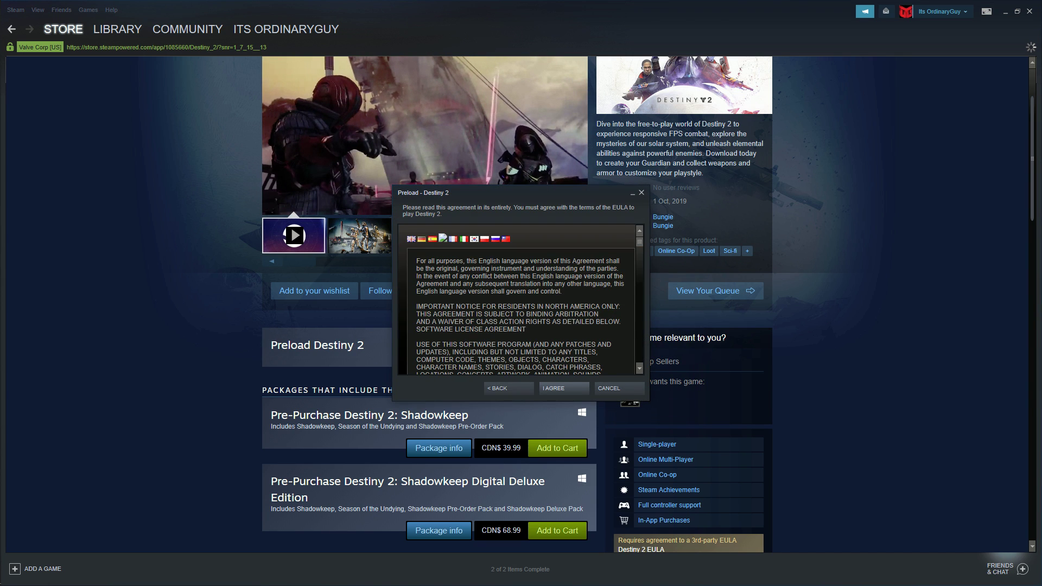
{"action": "key", "text": "Return"}
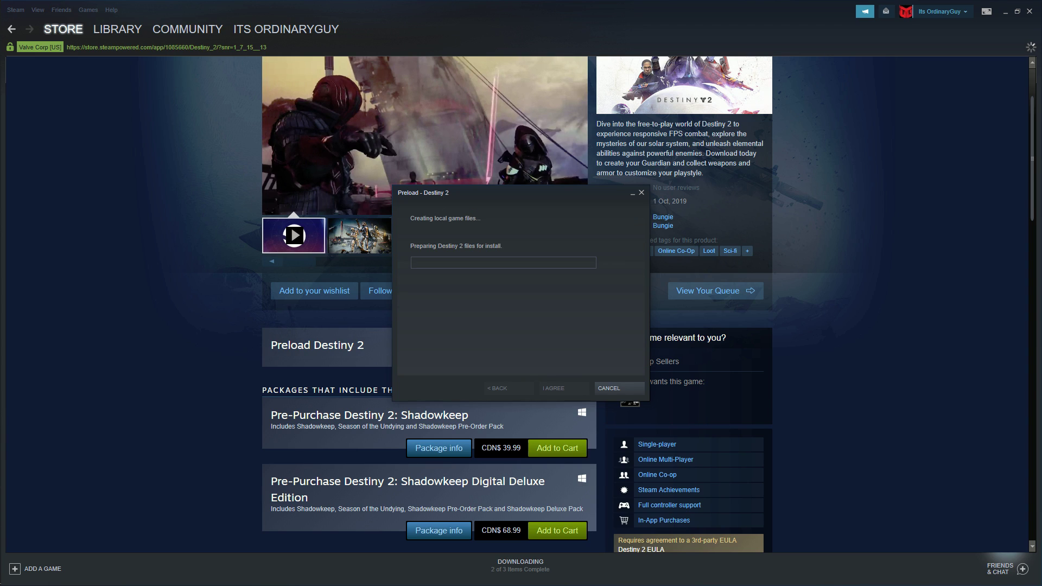